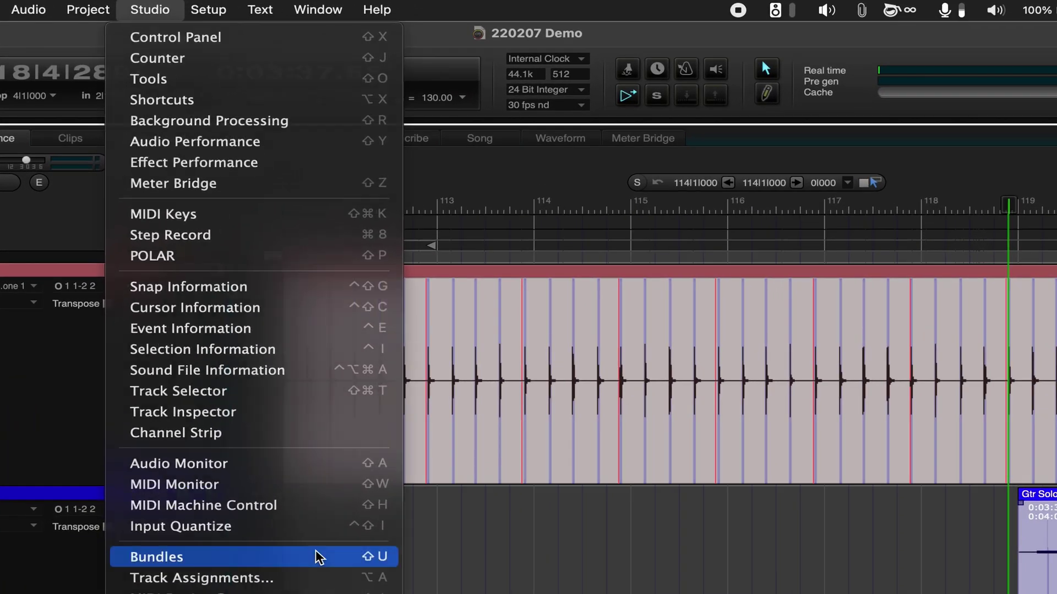
Step: Open Studio > Bundles on Outputs and drag the second Stereo bundle above the first
click(337, 500)
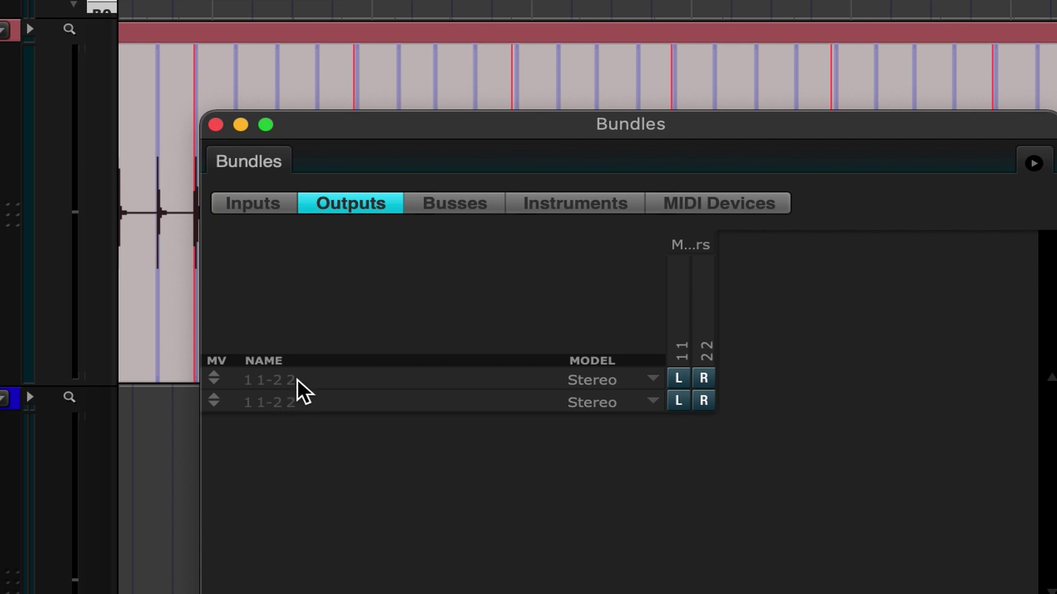
click(281, 406)
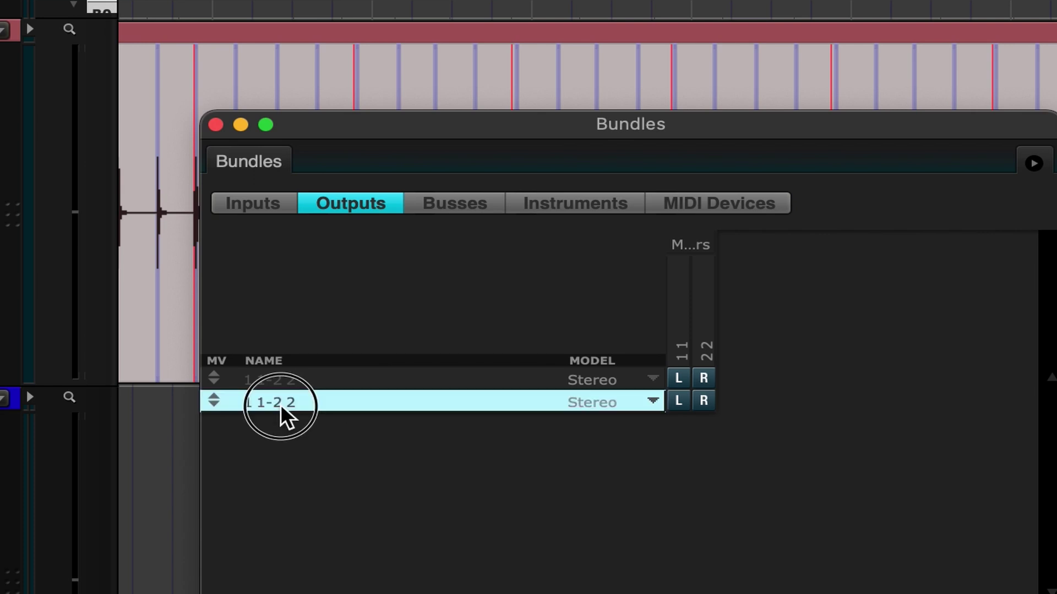
shift+click(279, 379)
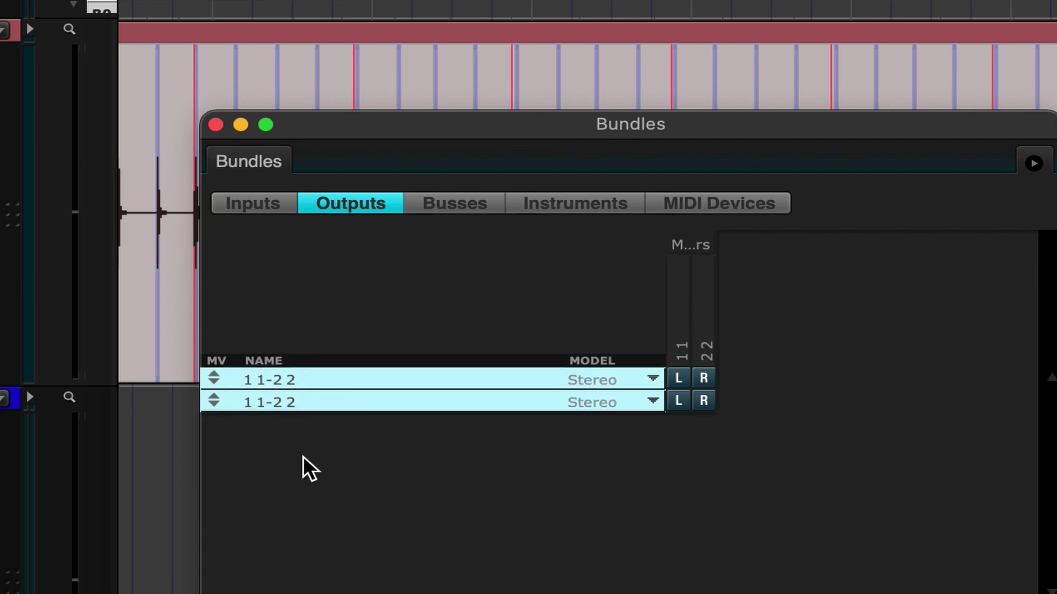
click(312, 477)
drag(215, 404, 213, 385)
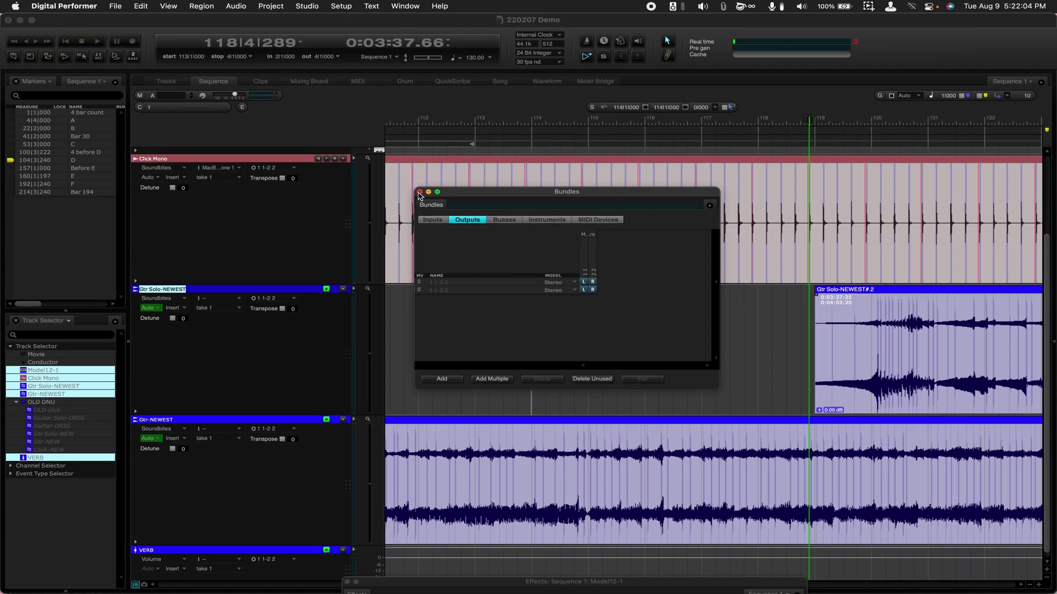
Step: Close the Bundles window and open Preferences to Play And Record > Audio Options
click(419, 193)
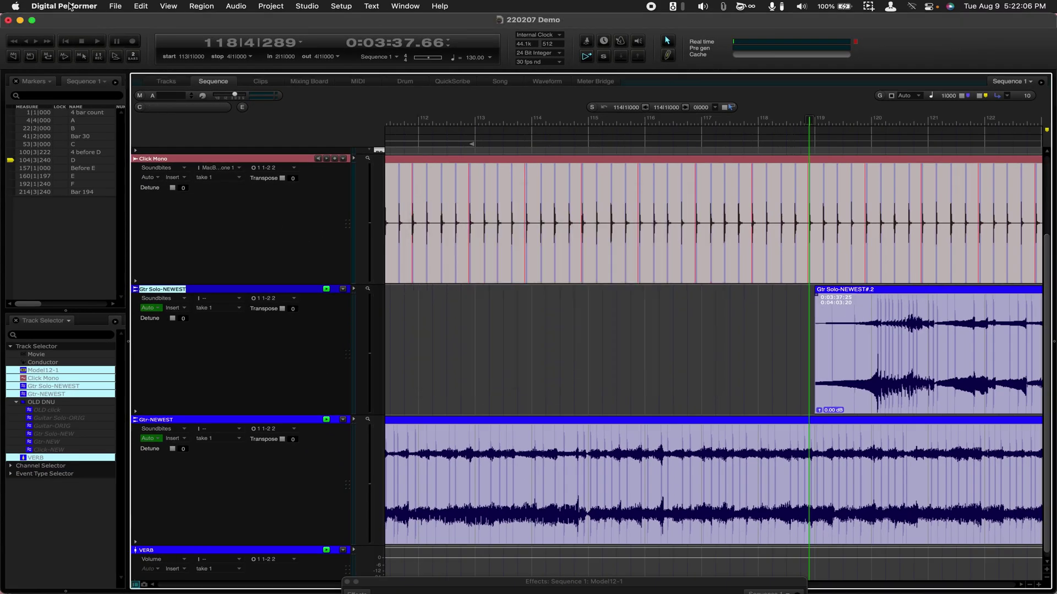
click(70, 6)
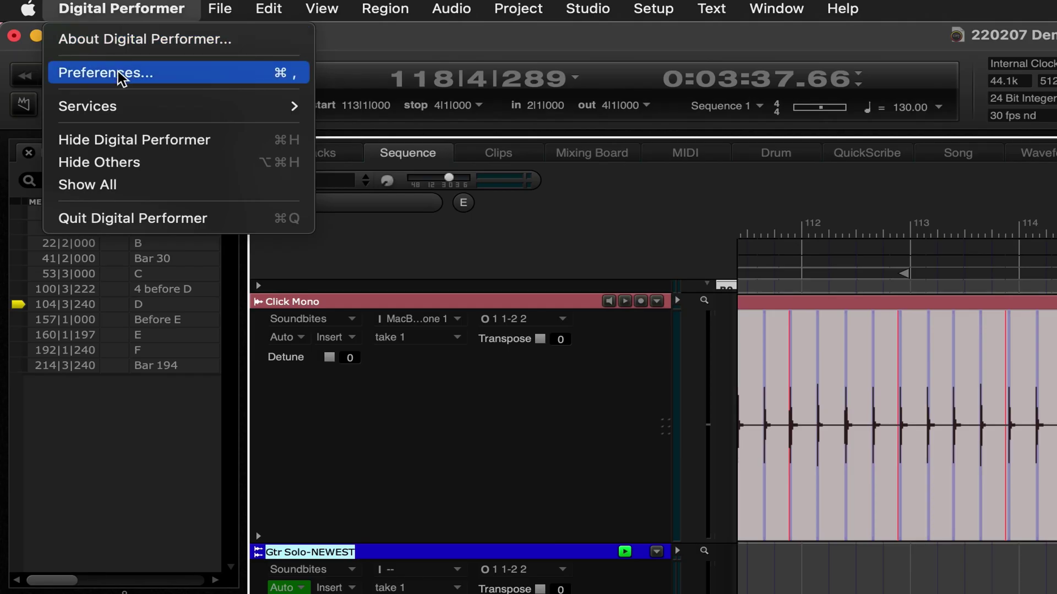
click(119, 74)
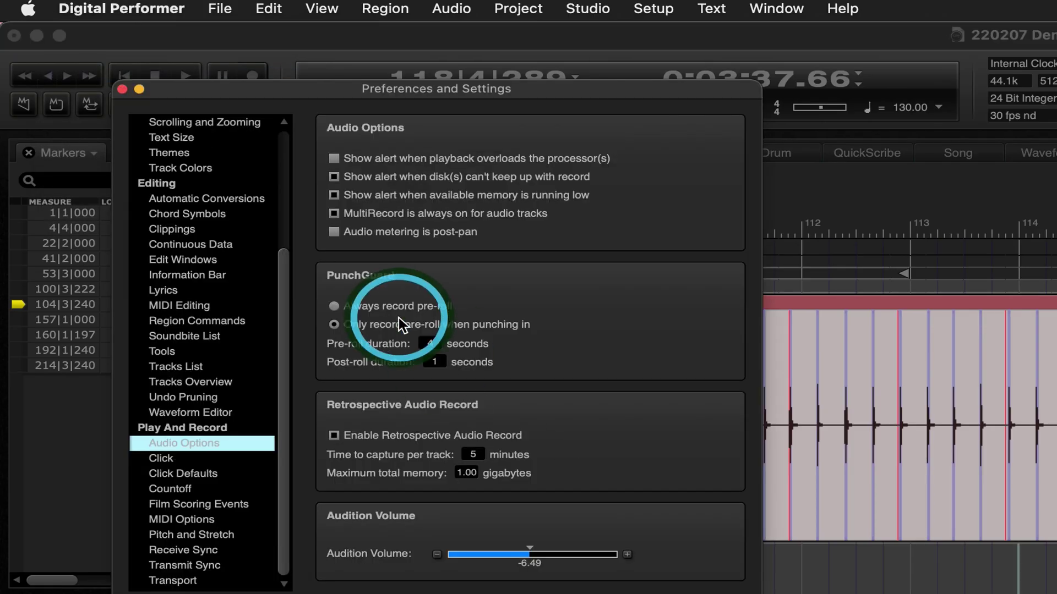
drag(286, 266, 336, 478)
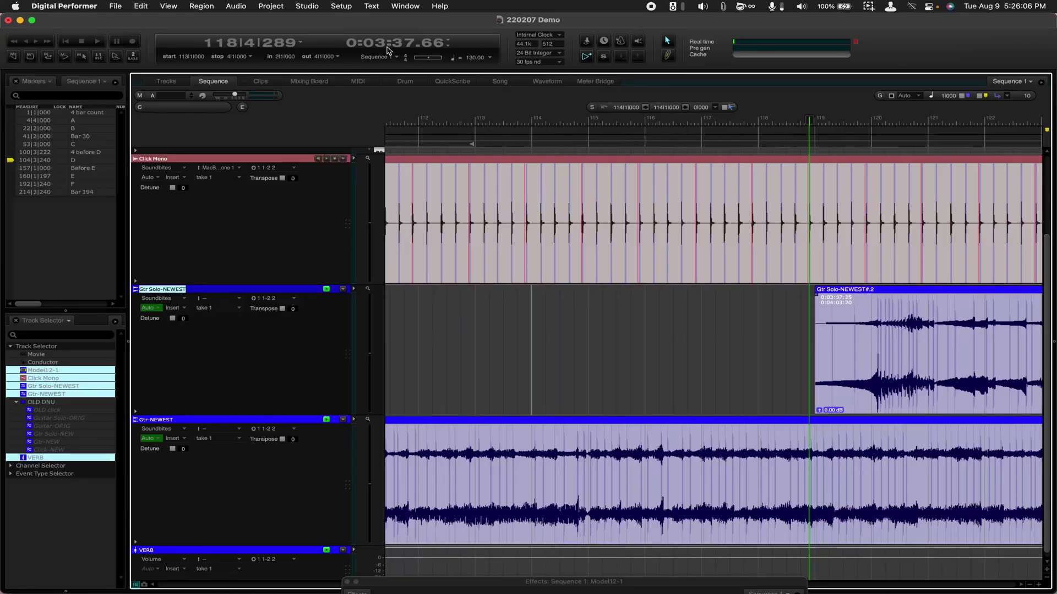
Step: Select time ranges in Click Mono, Gtr-NEWEST and Gtr Solo-NEWEST#2, then play them with L
drag(560, 234, 749, 280)
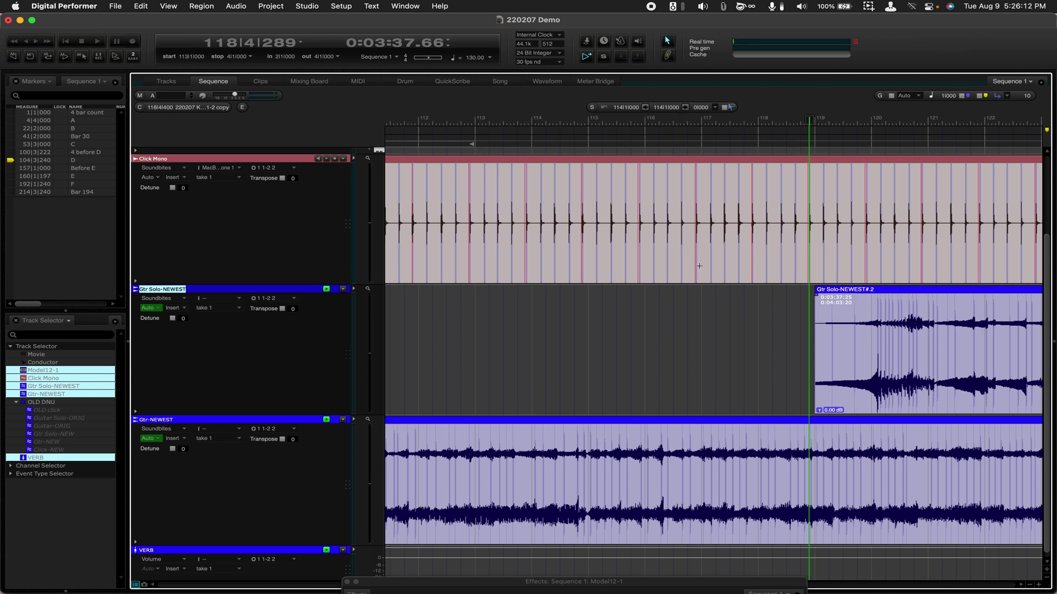
drag(694, 260, 800, 224)
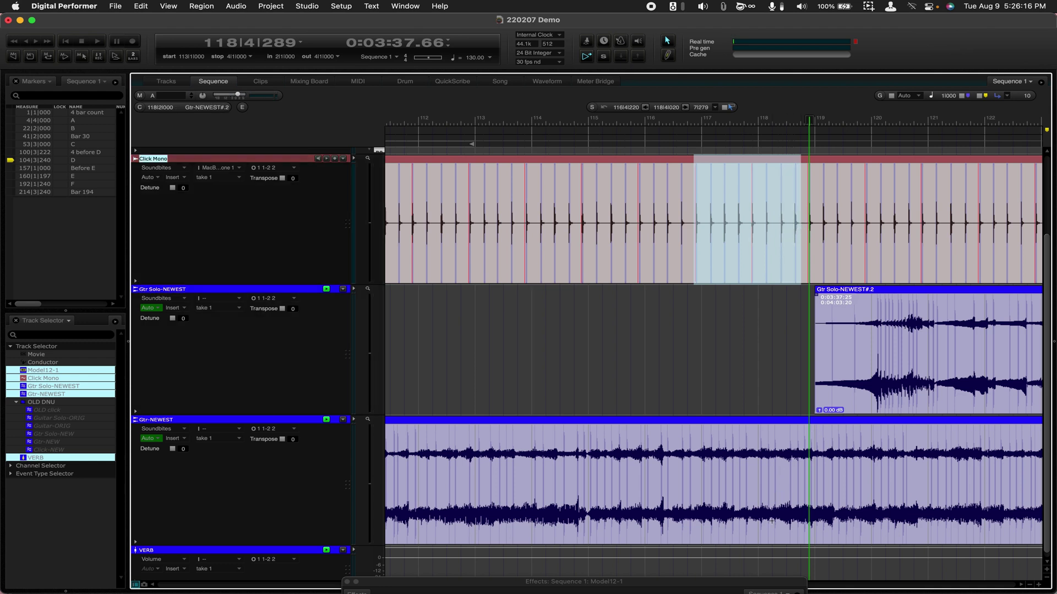
drag(773, 533, 882, 479)
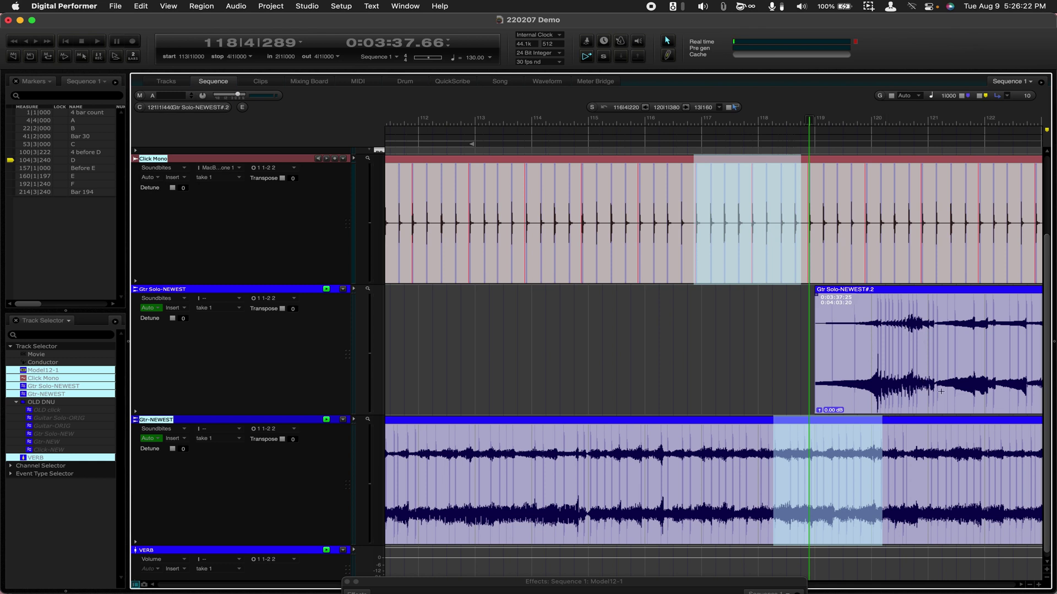
drag(940, 391, 885, 363)
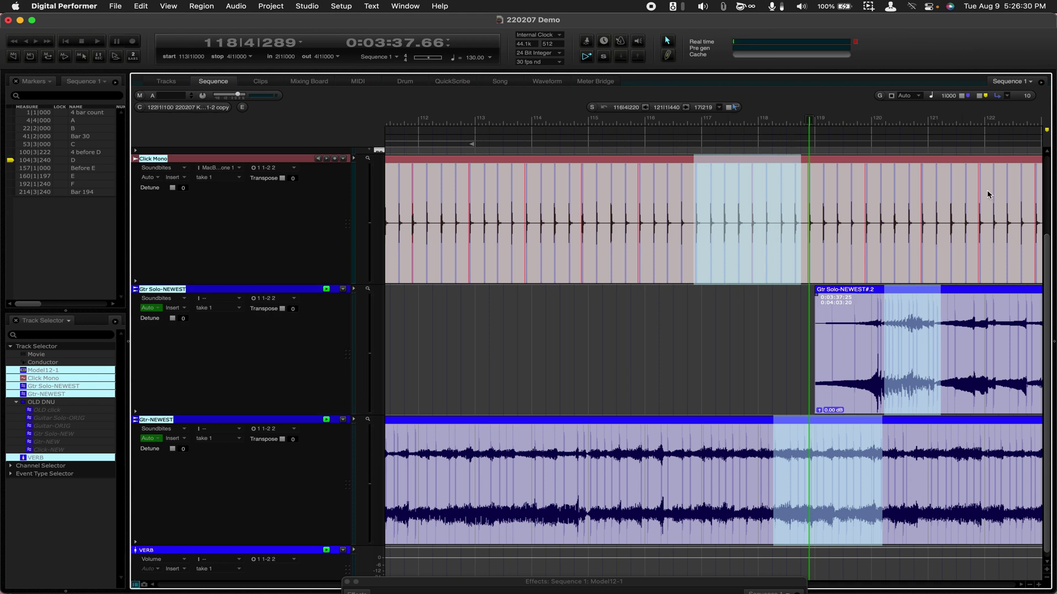
key(l)
Step: Select bars 120 to 121 in the Click Mono track
drag(893, 262, 943, 244)
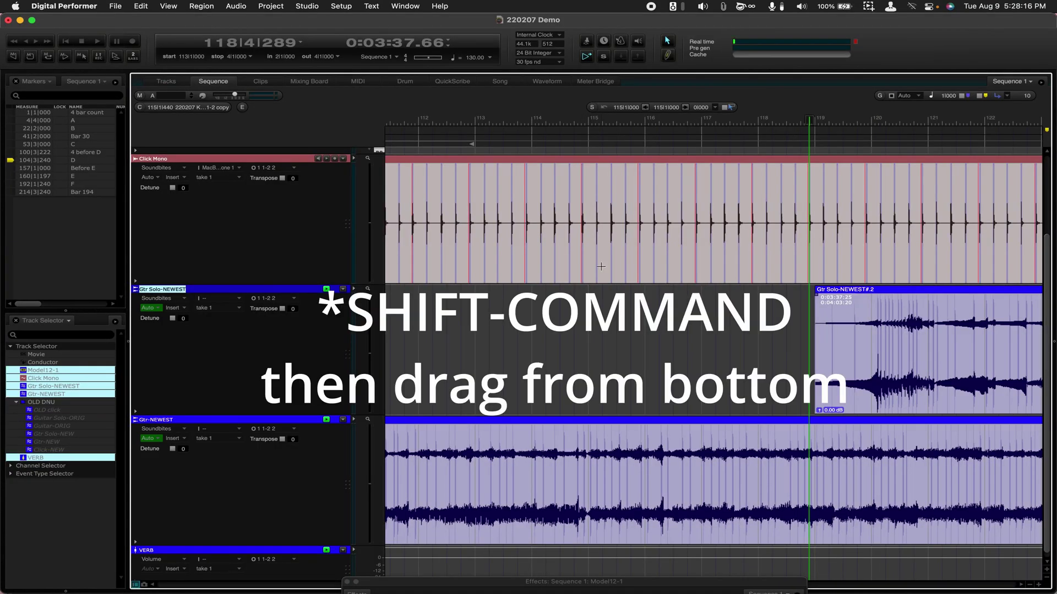
Step: Select ranges from bar 115 in Click Mono and Gtr Solo-NEWEST#2, then clear them at 115|4|000
drag(591, 264, 740, 235)
drag(677, 484, 745, 526)
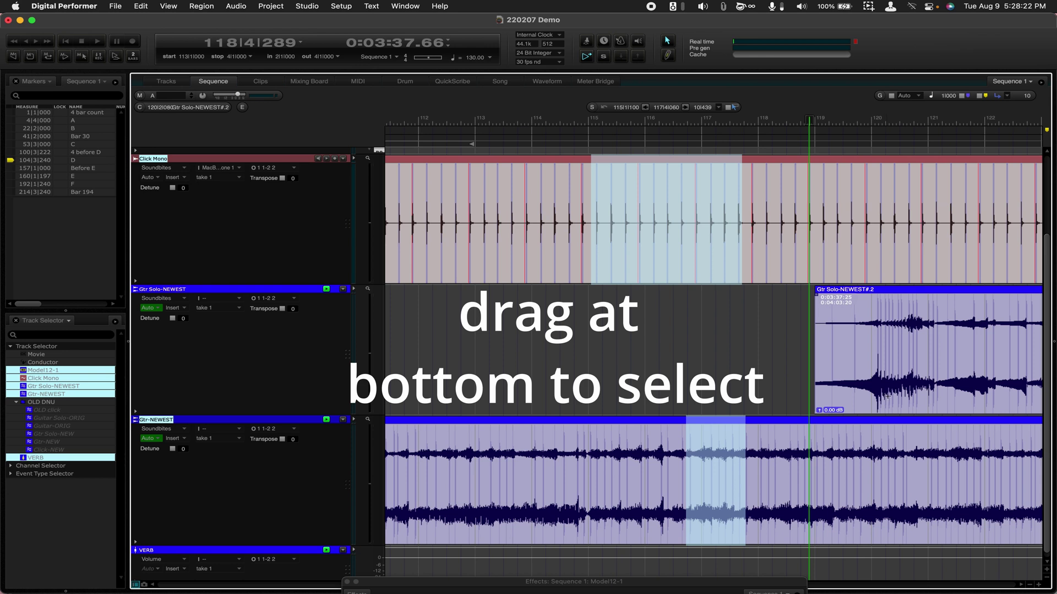
drag(887, 396, 996, 397)
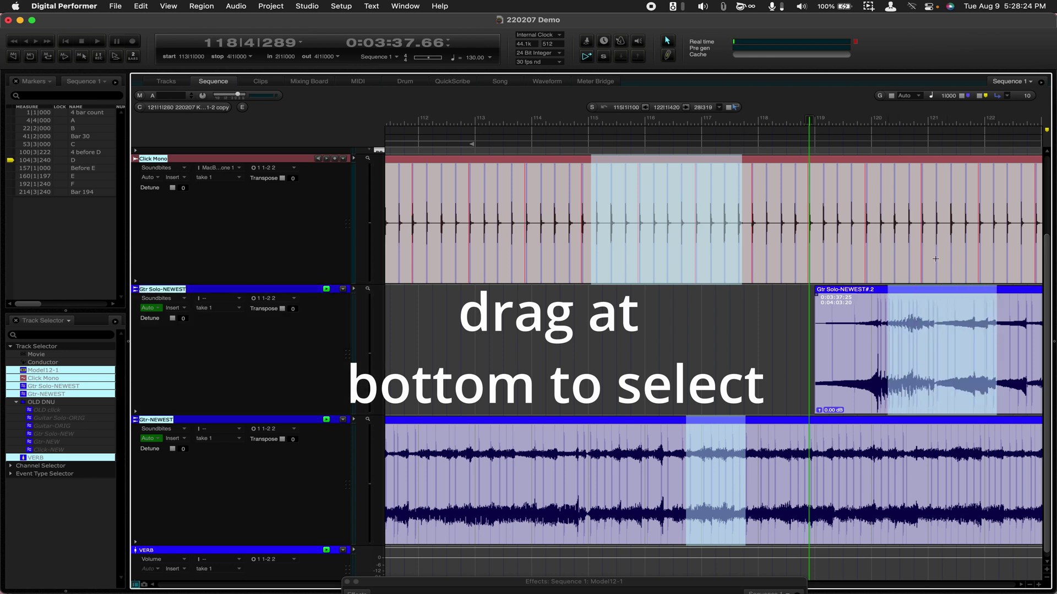
drag(934, 262, 1040, 240)
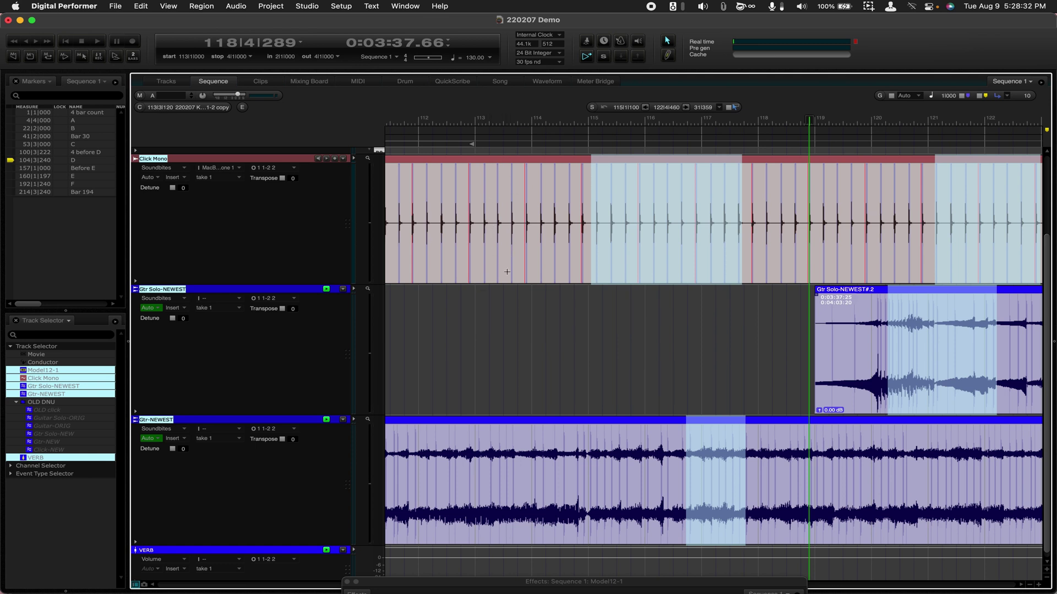
click(631, 361)
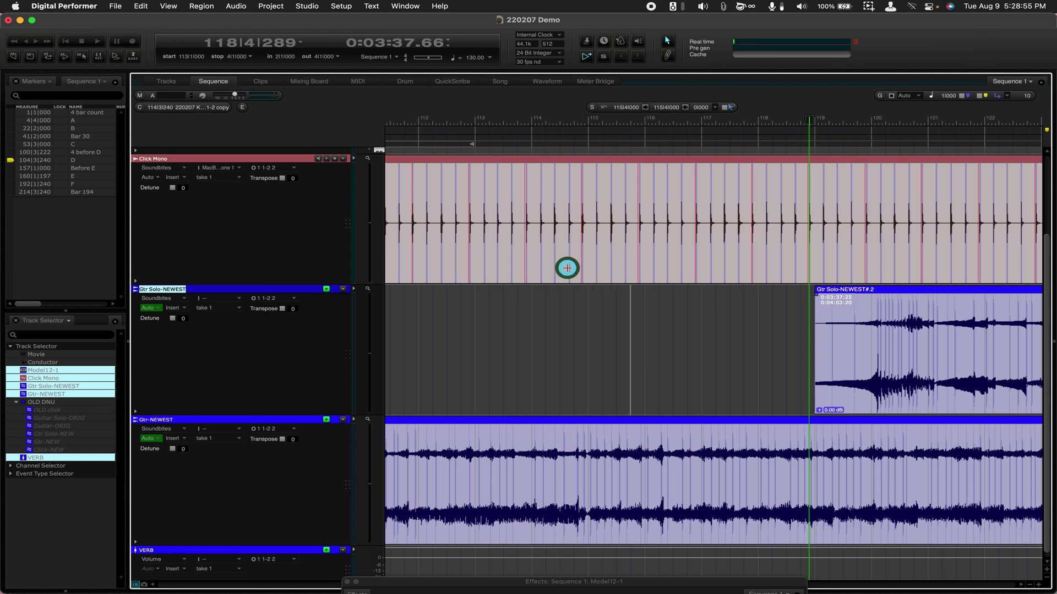
Step: Select bars 114–116 in Click Mono plus ranges in both guitar tracks, then play, stop and replay them
drag(567, 268, 684, 231)
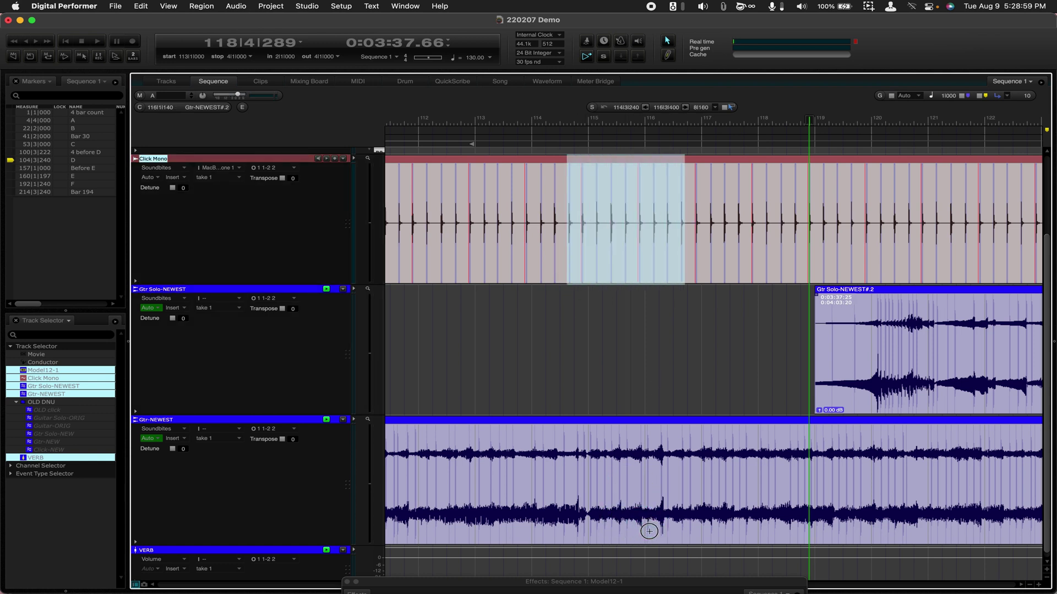
drag(649, 529, 769, 468)
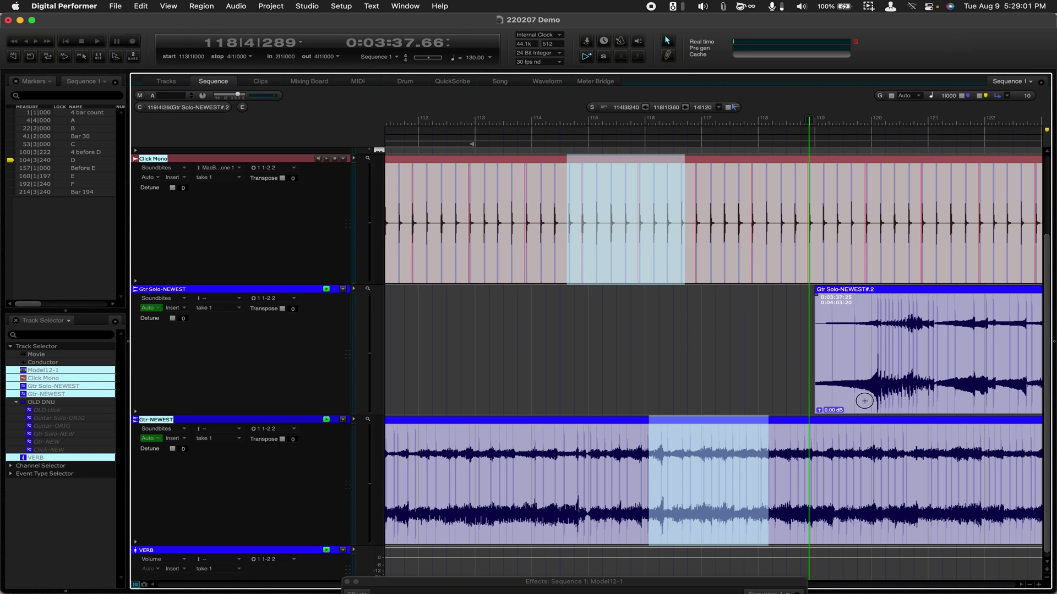
drag(865, 401, 966, 359)
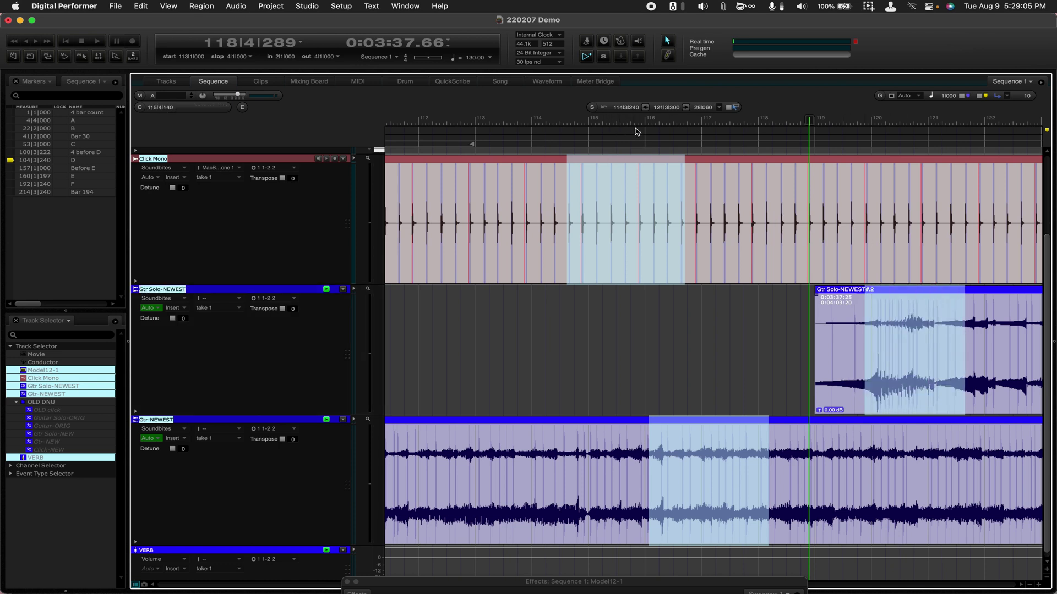
key(super+l)
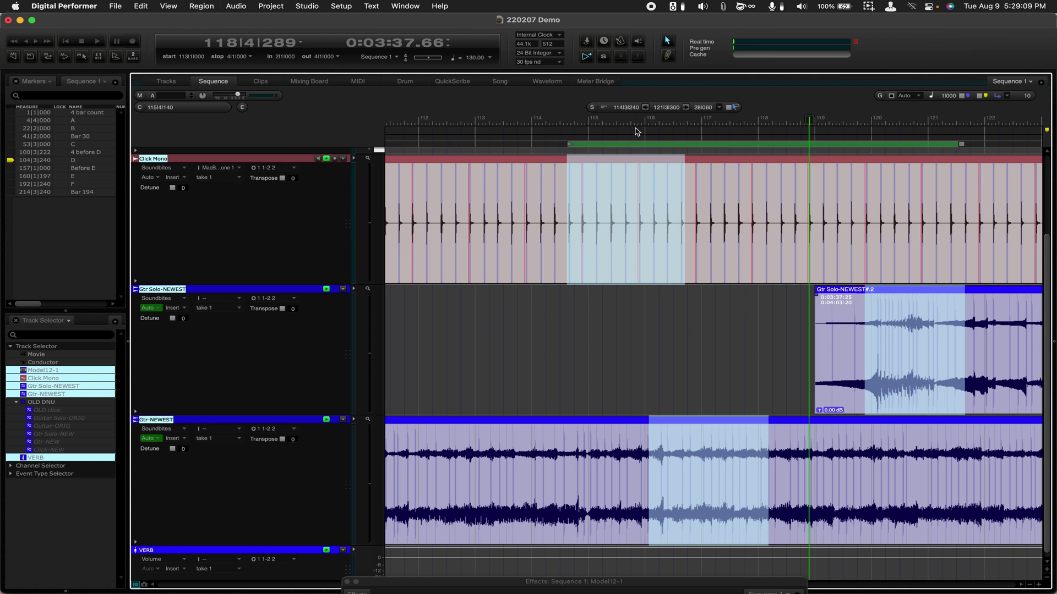
key(super+l)
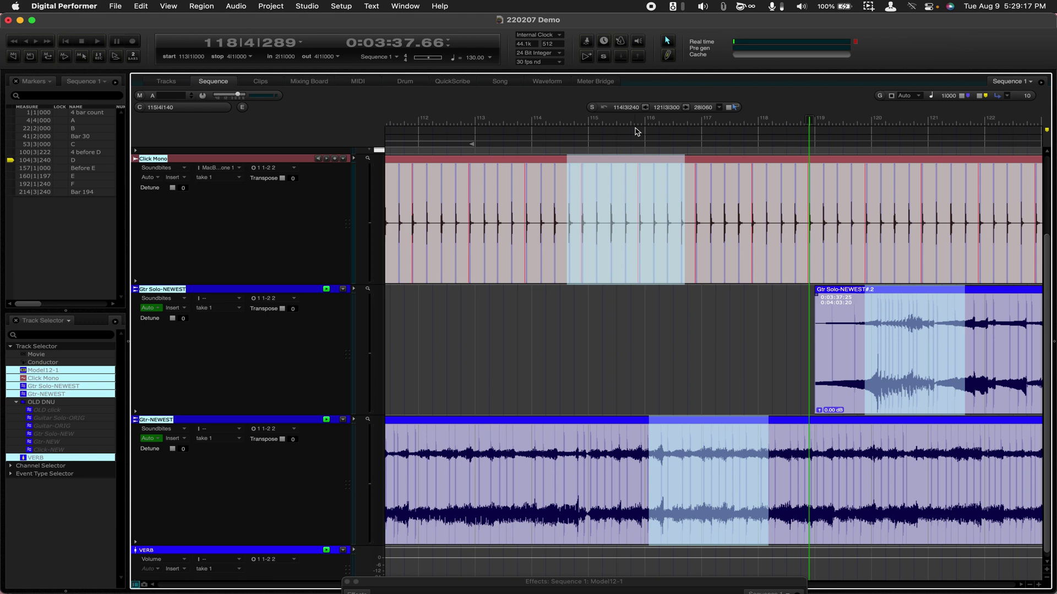
key(super+l)
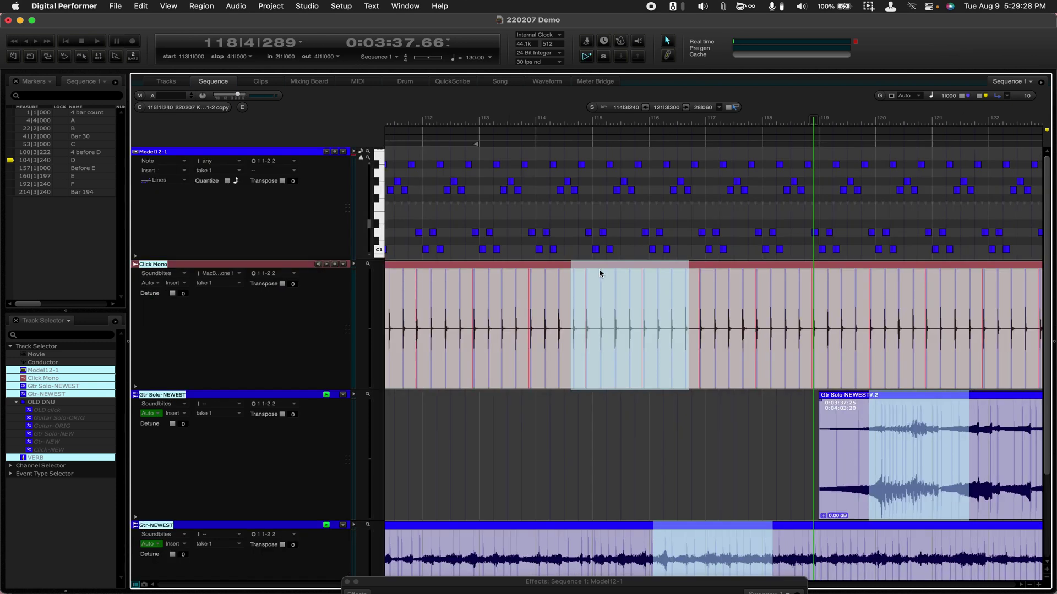
Step: Marquee-select the Model12-1 notes across bars 114 to 118 and audition them
click(542, 155)
drag(543, 155, 771, 249)
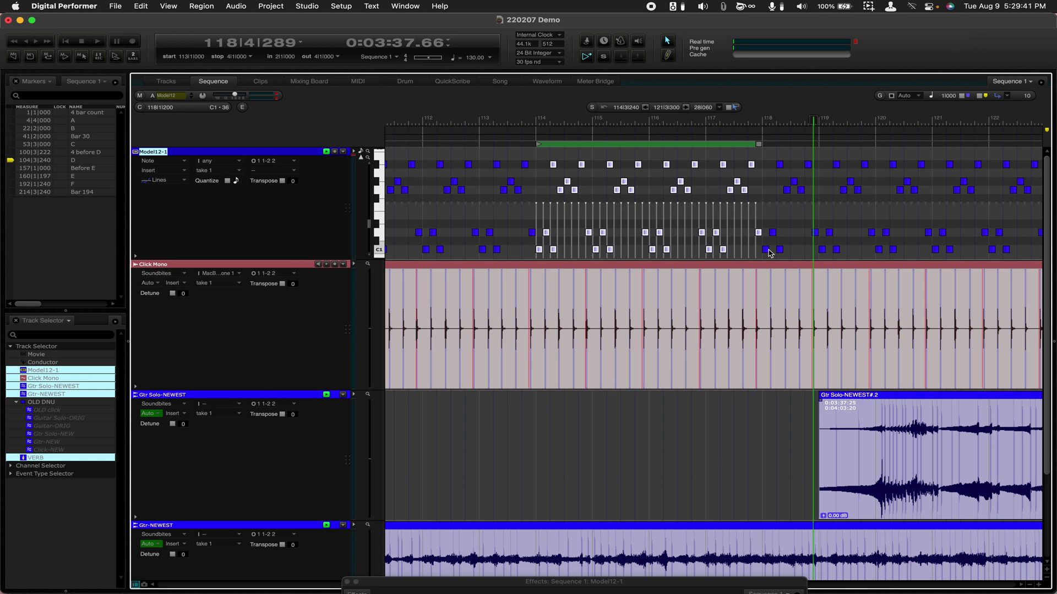
mouse_move(770, 253)
mouse_down()
mouse_move(754, 264)
mouse_move(726, 254)
mouse_move(823, 311)
mouse_up()
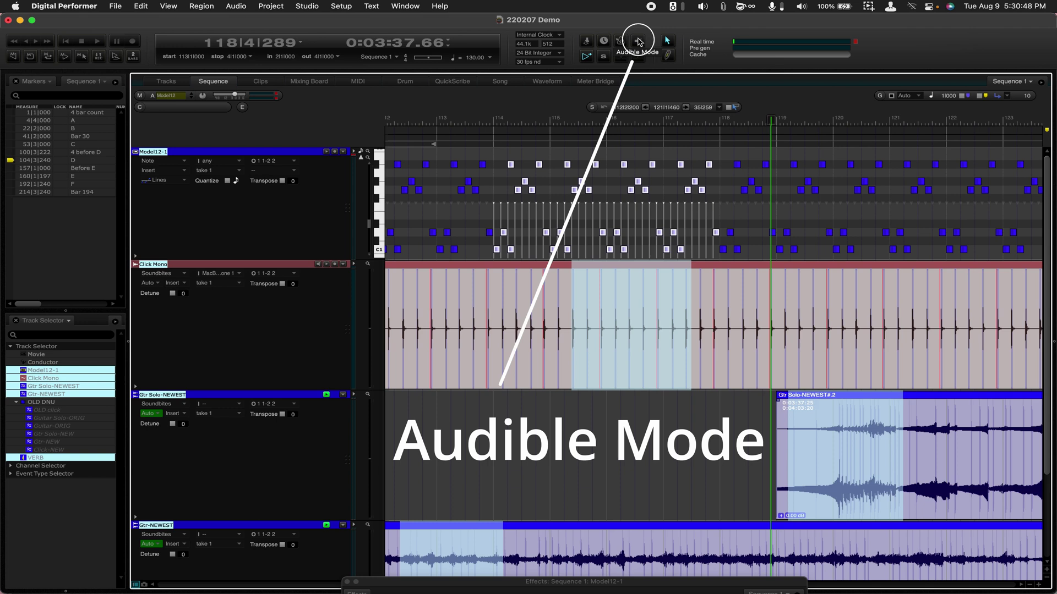
Step: Switch on Audible Mode with the speaker button in the control panel toolbar
click(638, 42)
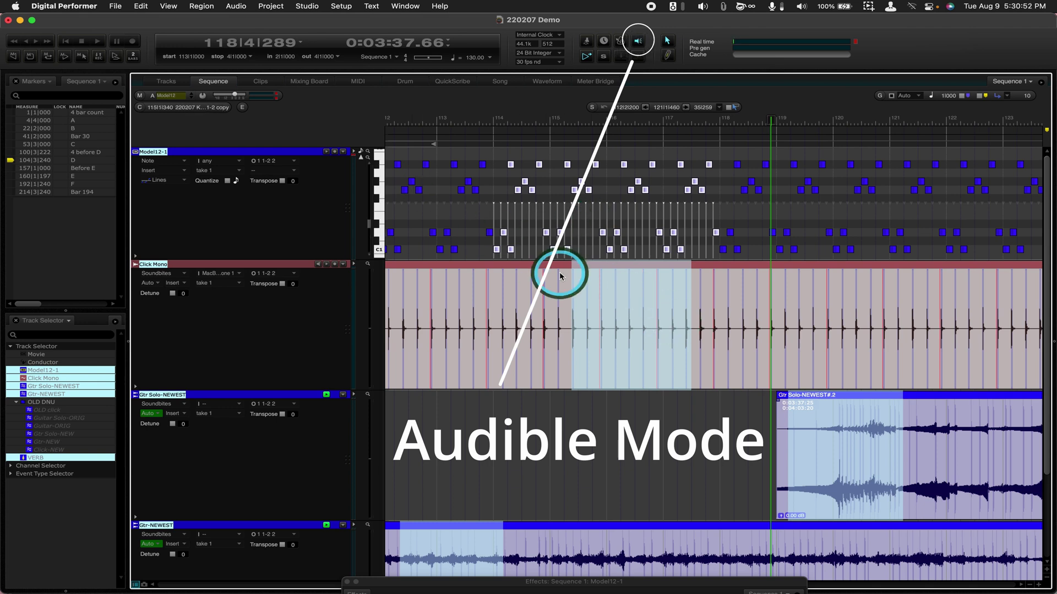
click(739, 322)
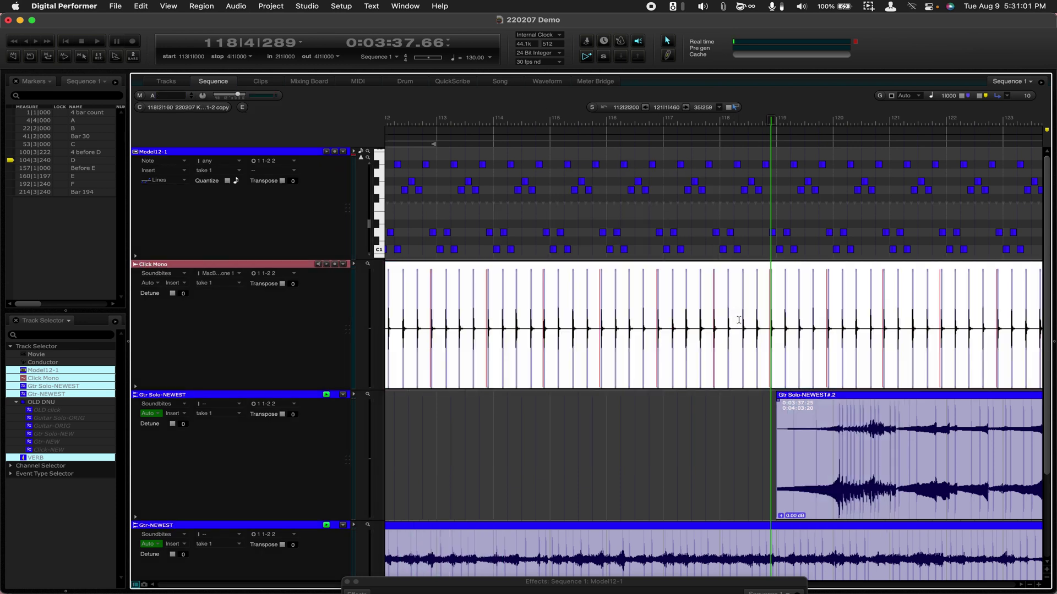
drag(741, 325, 584, 325)
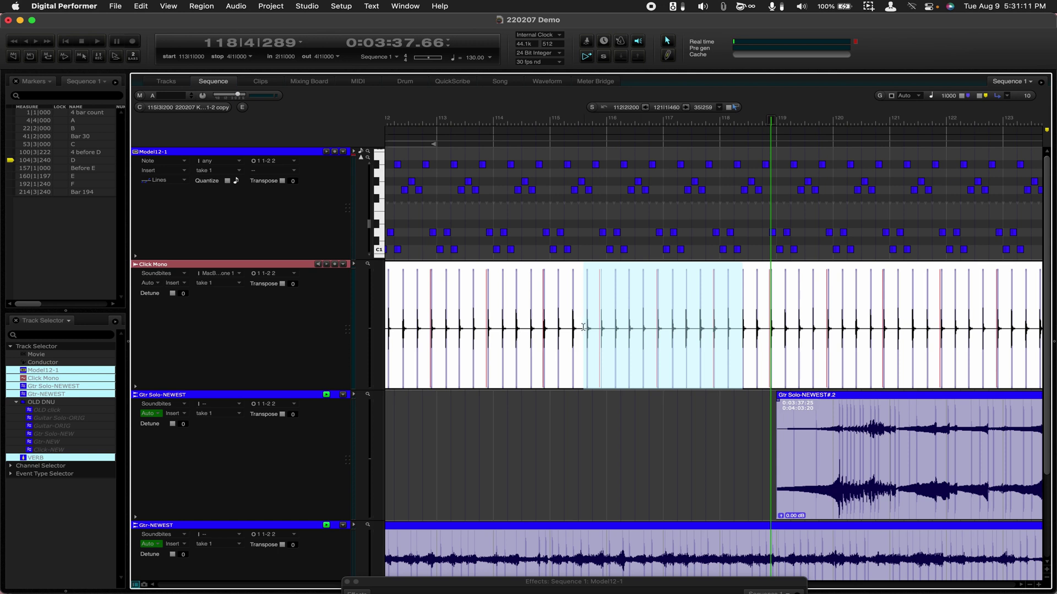
click(878, 411)
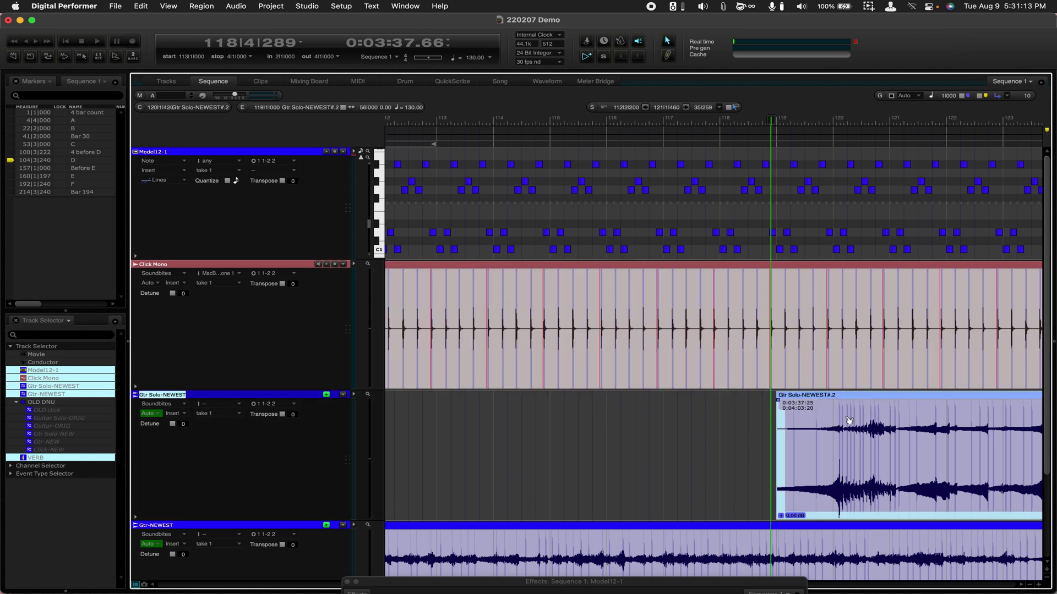
click(913, 438)
drag(913, 458, 797, 455)
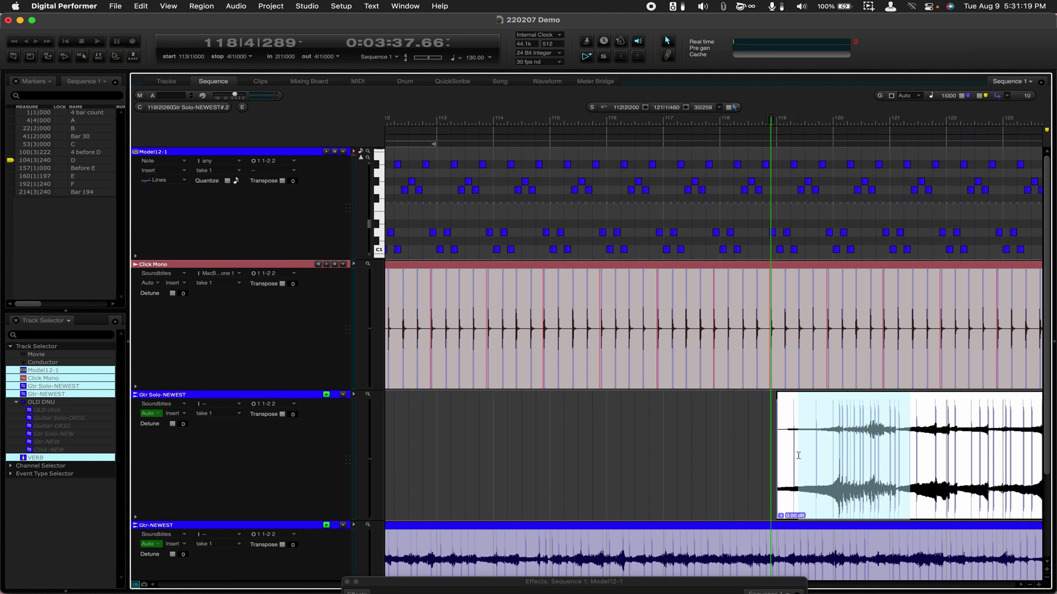
click(717, 452)
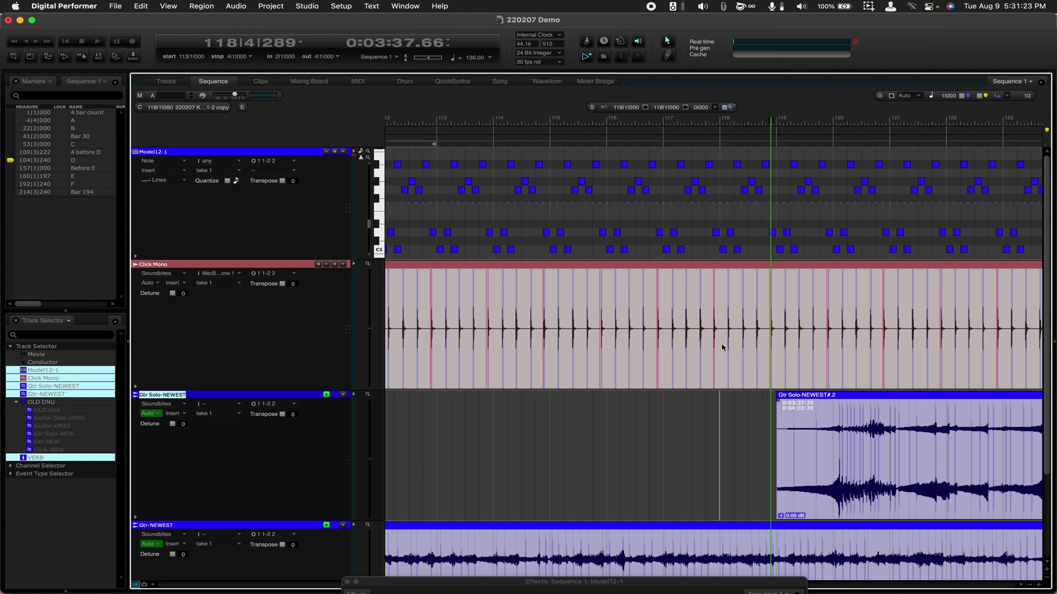
drag(722, 347, 488, 345)
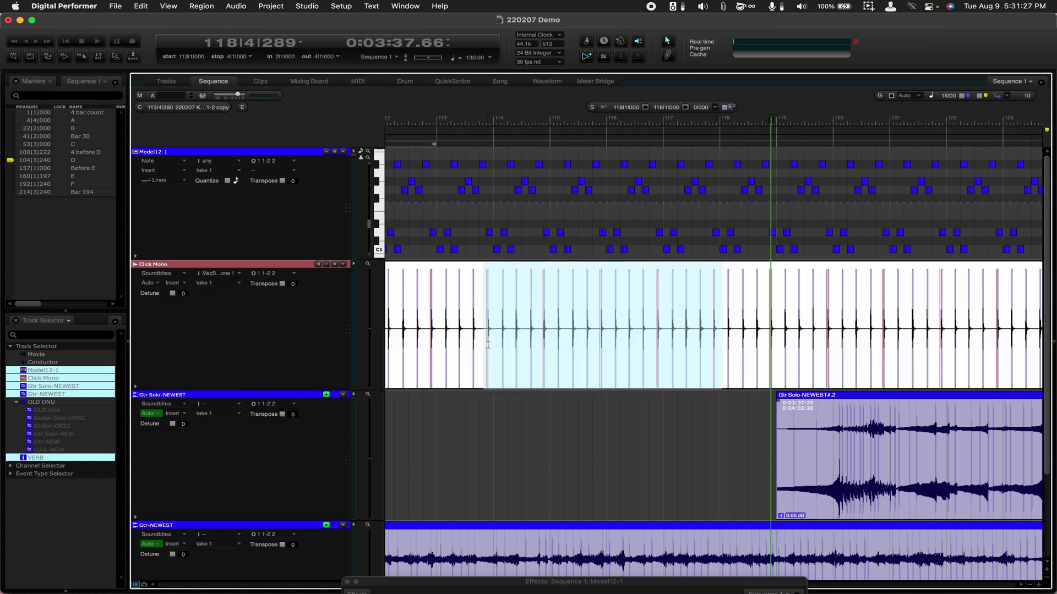
click(521, 451)
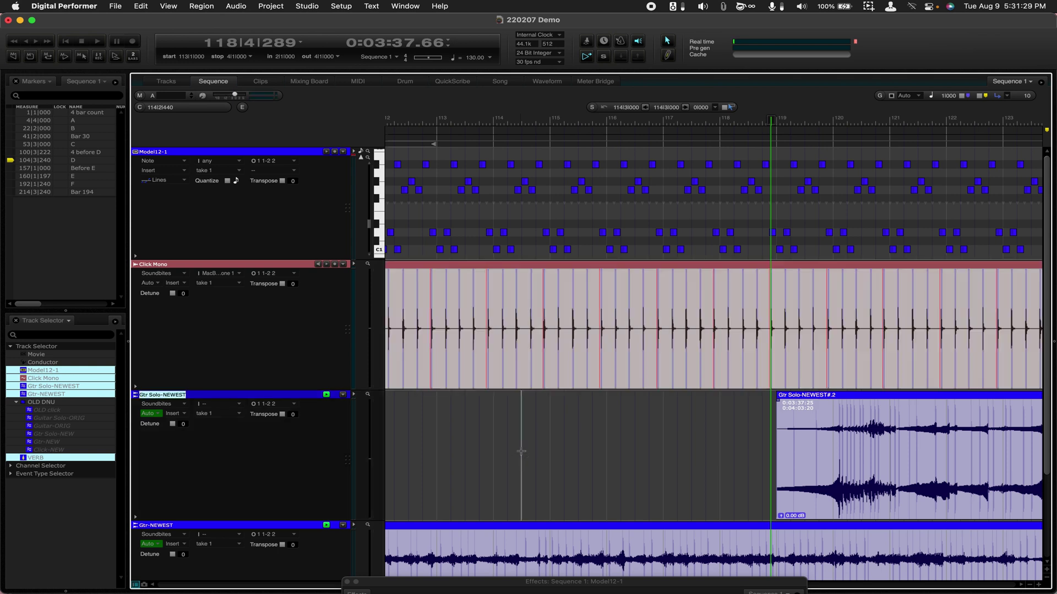
Step: Enable Model12-1 playback, audition single notes including a low D1, then move to bar 113
click(647, 409)
click(510, 165)
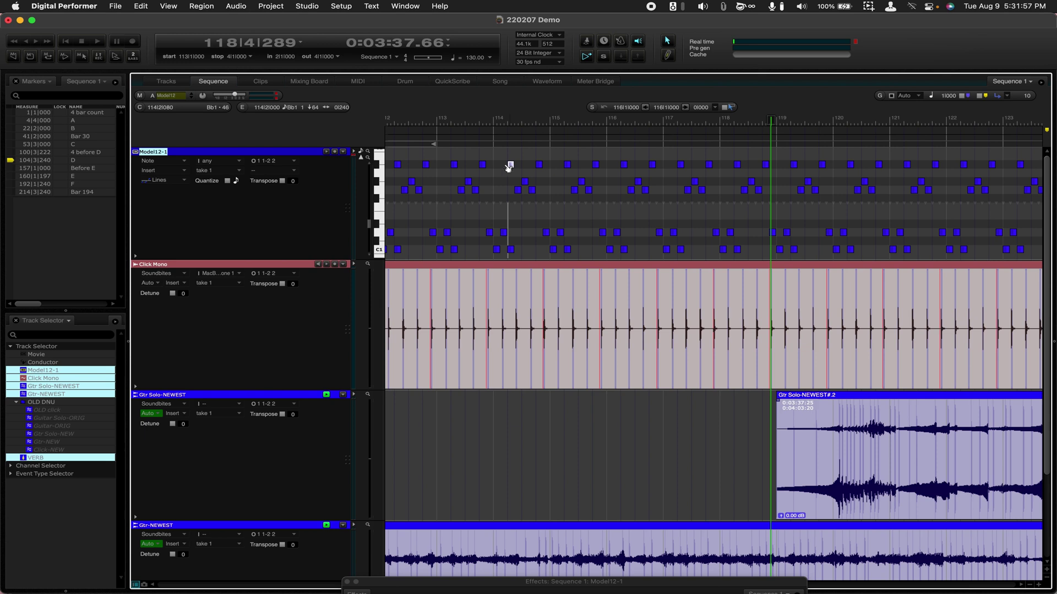
click(326, 151)
click(539, 165)
click(602, 233)
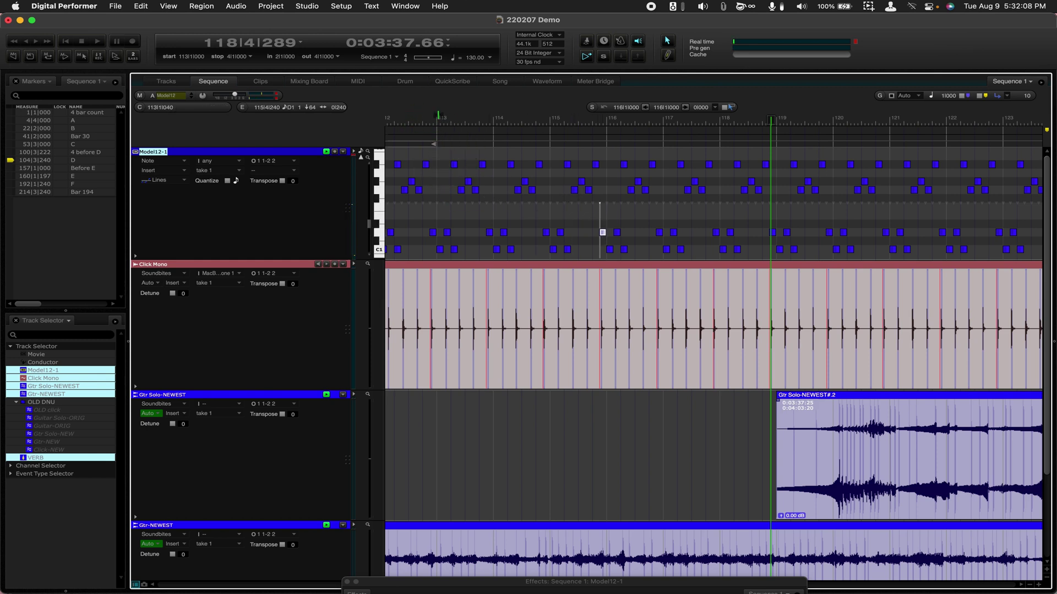
click(433, 116)
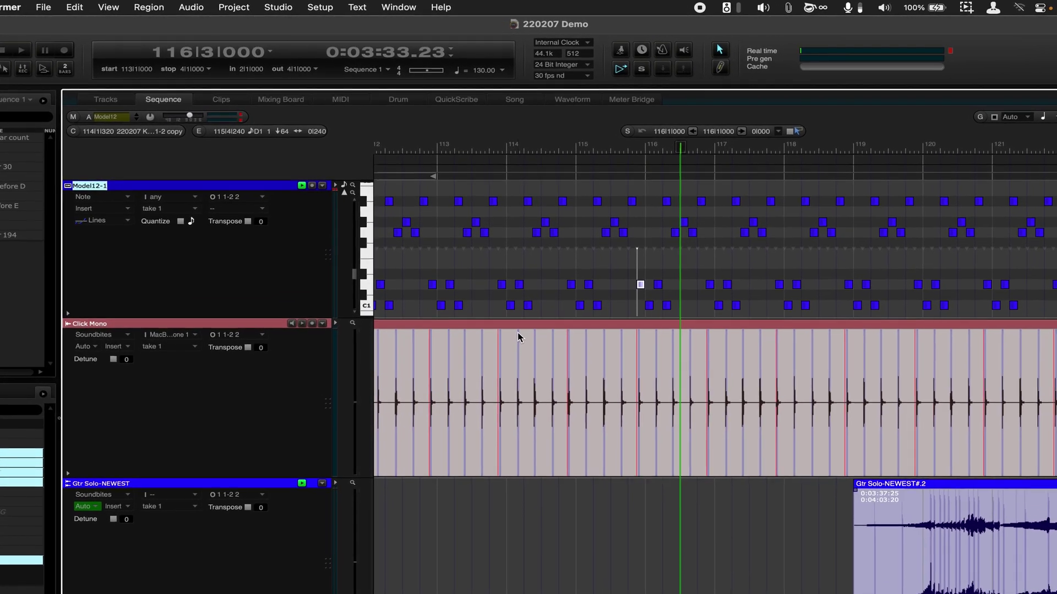
Step: Open Setup > Commands, filter the list by 'audible' and select Toggle Audible Mode
click(309, 15)
click(322, 48)
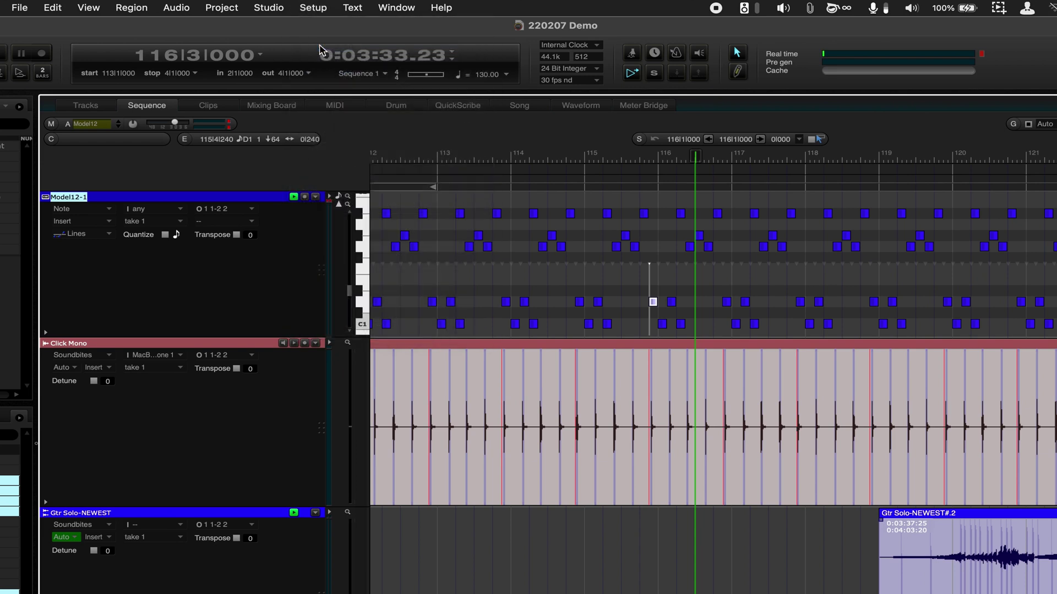
click(582, 273)
click(536, 237)
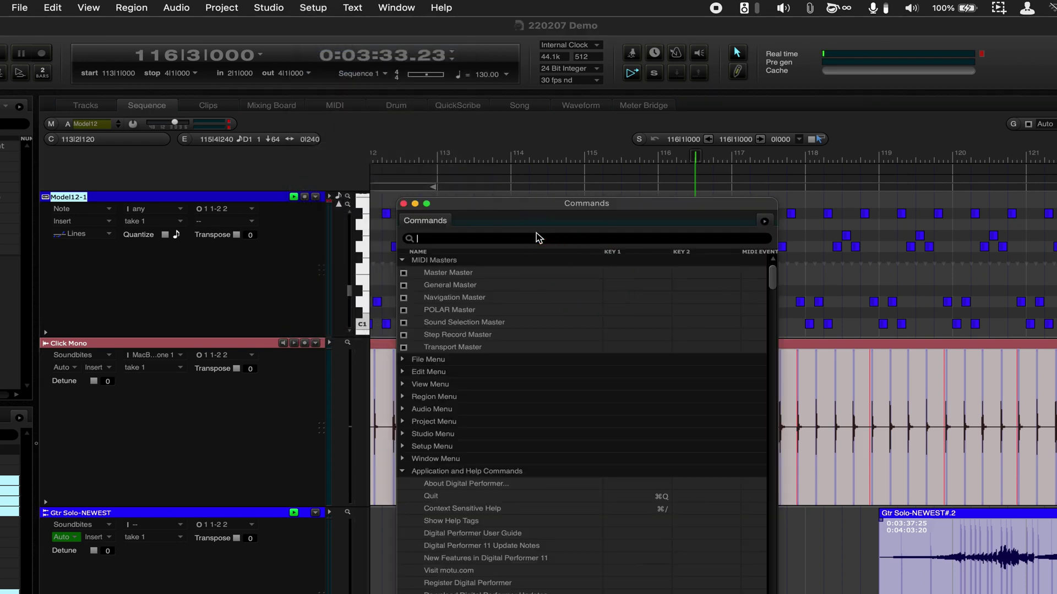
text(audi)
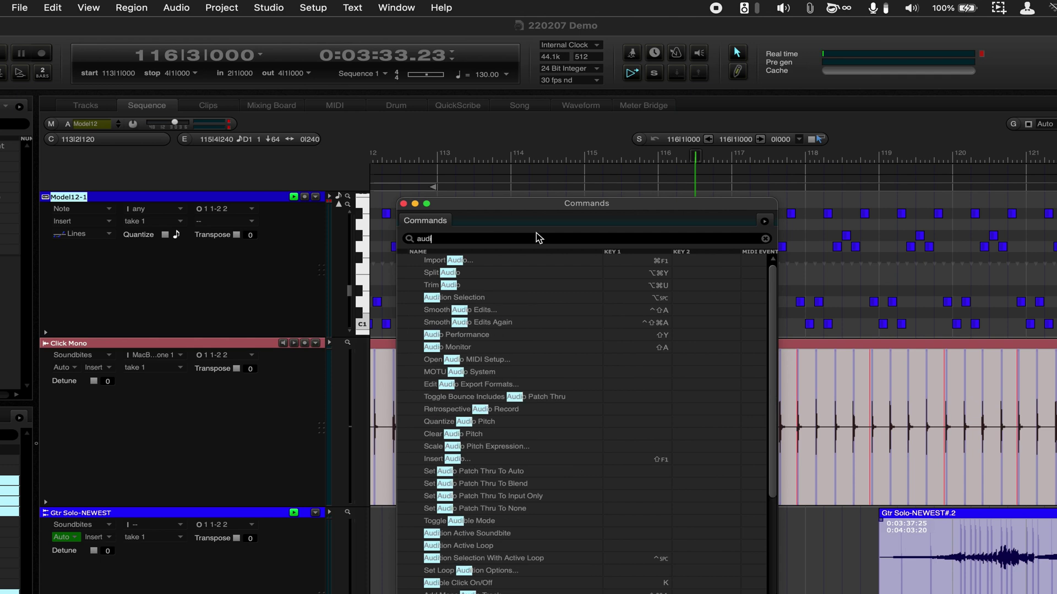
text(ble)
click(537, 236)
click(462, 261)
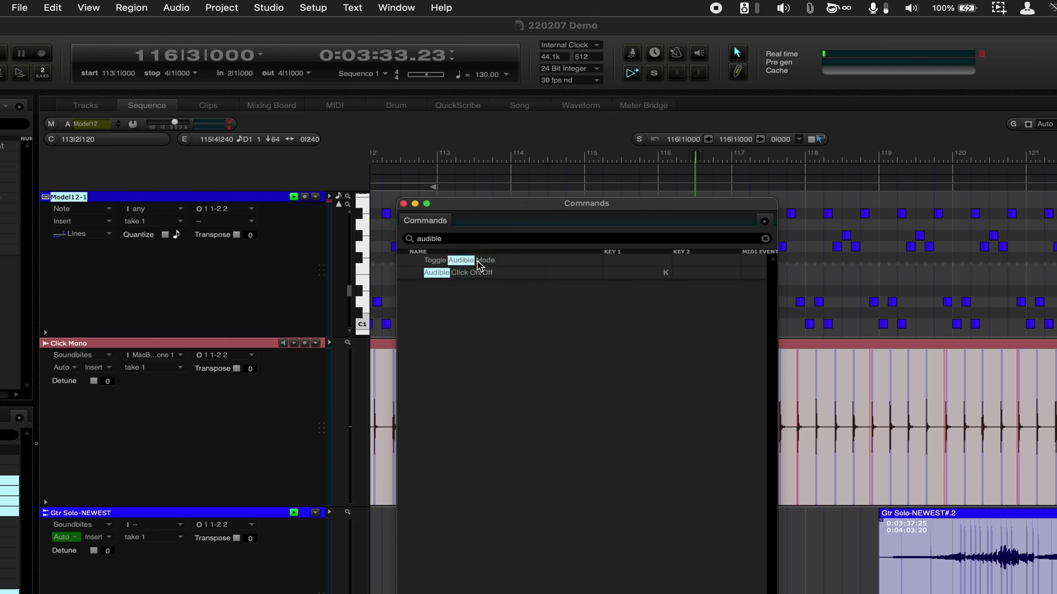
Step: Assign the L key to Toggle Audible Mode, then reselect its Key 1 cell for a new shortcut
click(648, 262)
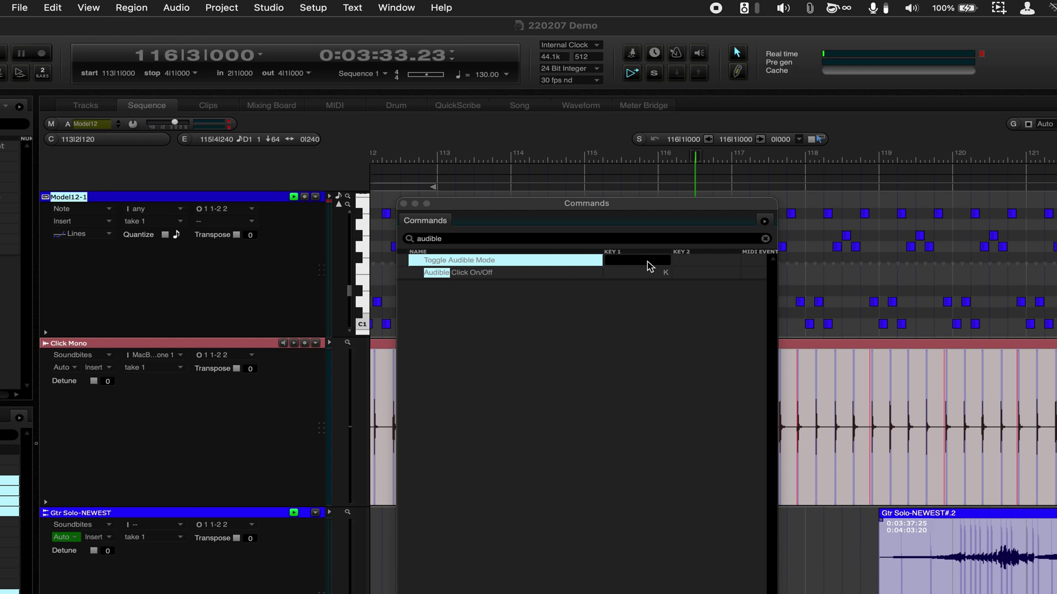
key(l)
click(646, 266)
click(639, 329)
click(618, 279)
click(653, 267)
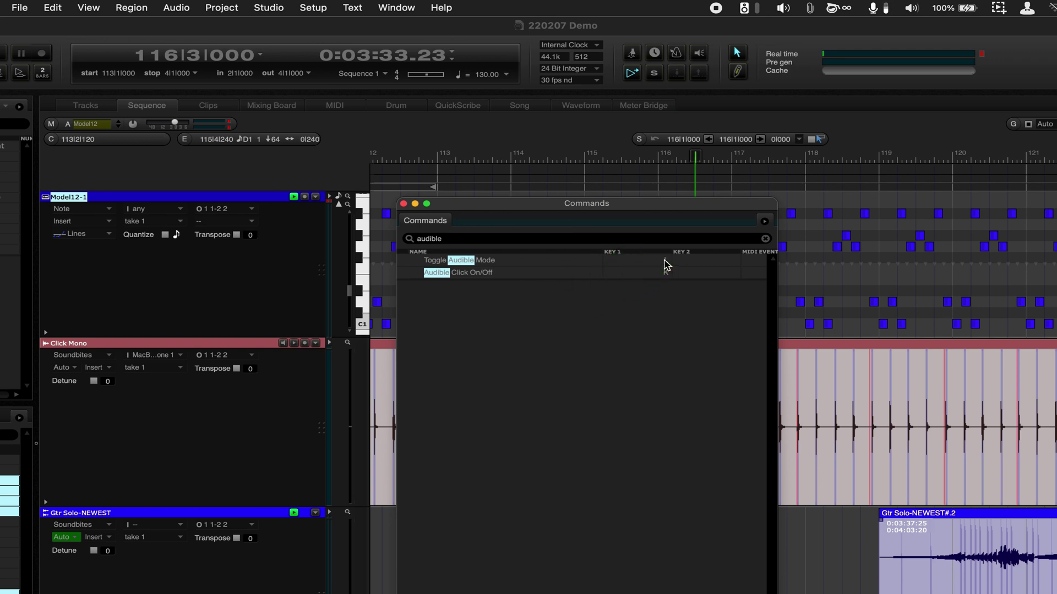
click(665, 260)
click(664, 261)
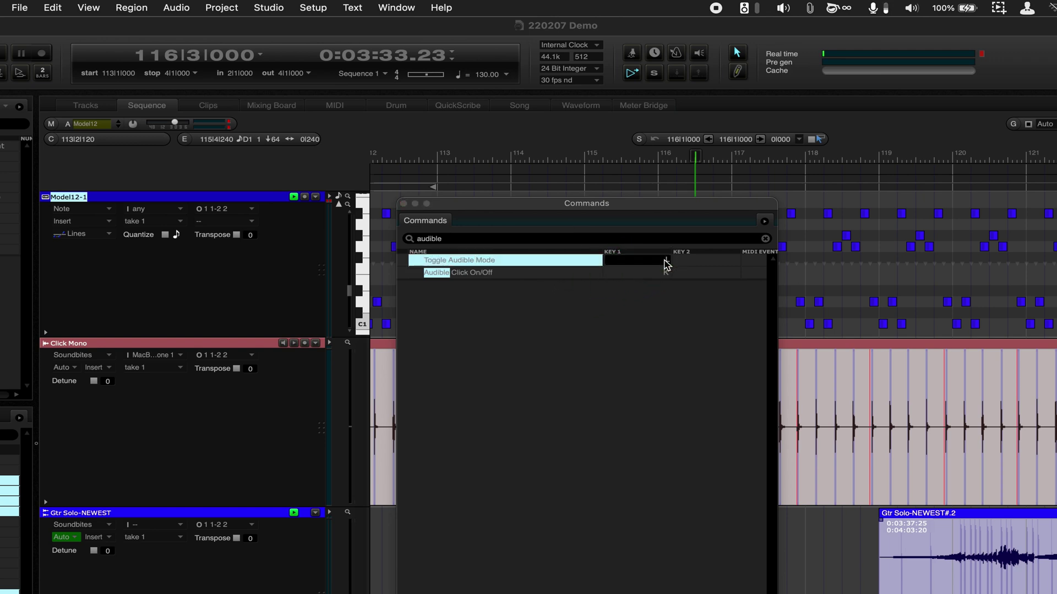
Step: Reject the conflicting ⌥C shortcut so L stays assigned to Toggle Audible Mode
key(alt+c)
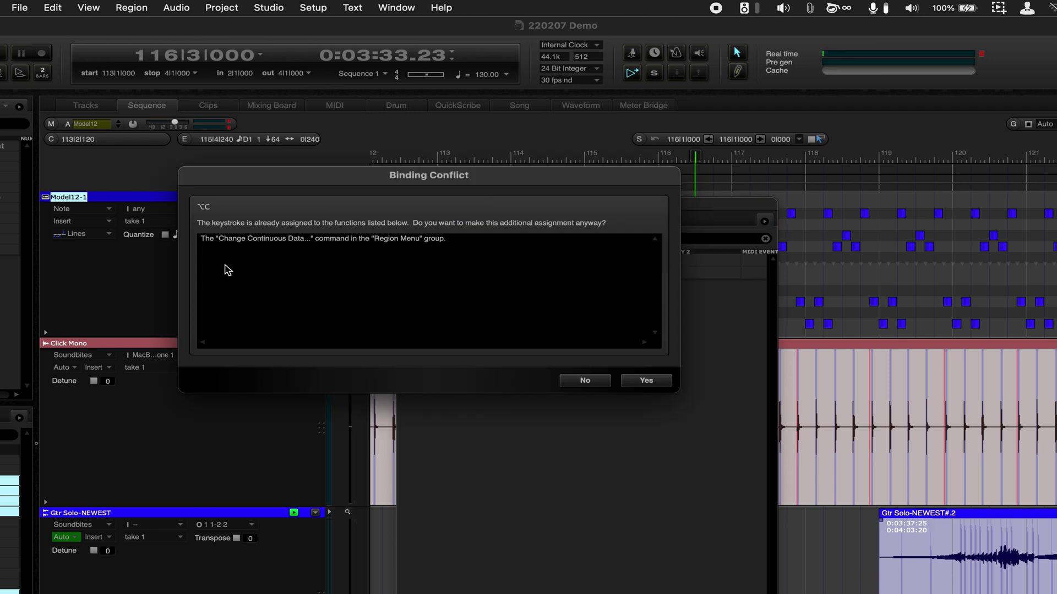
drag(282, 176, 669, 252)
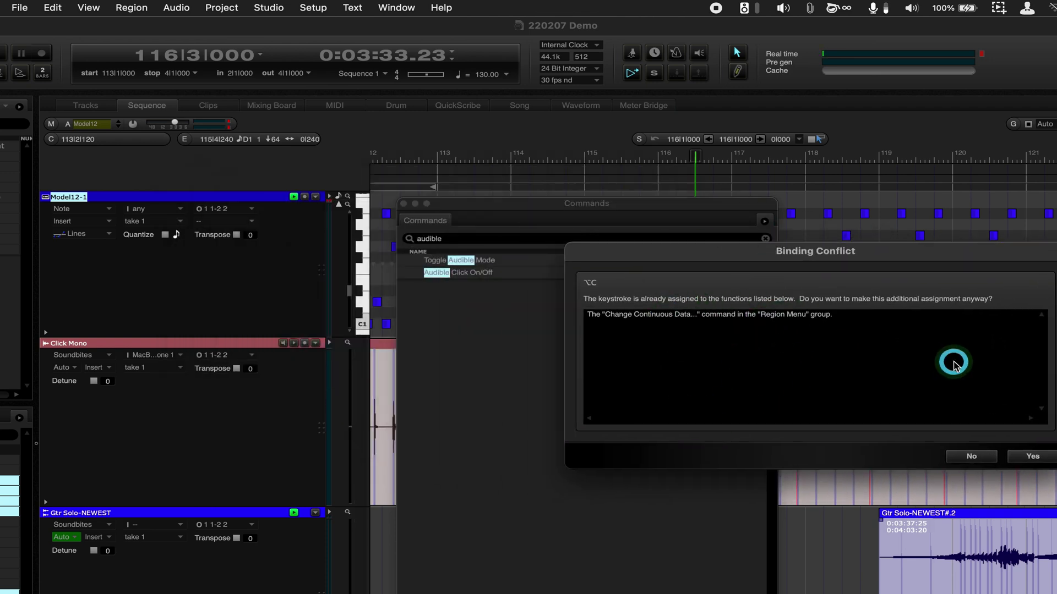
click(985, 461)
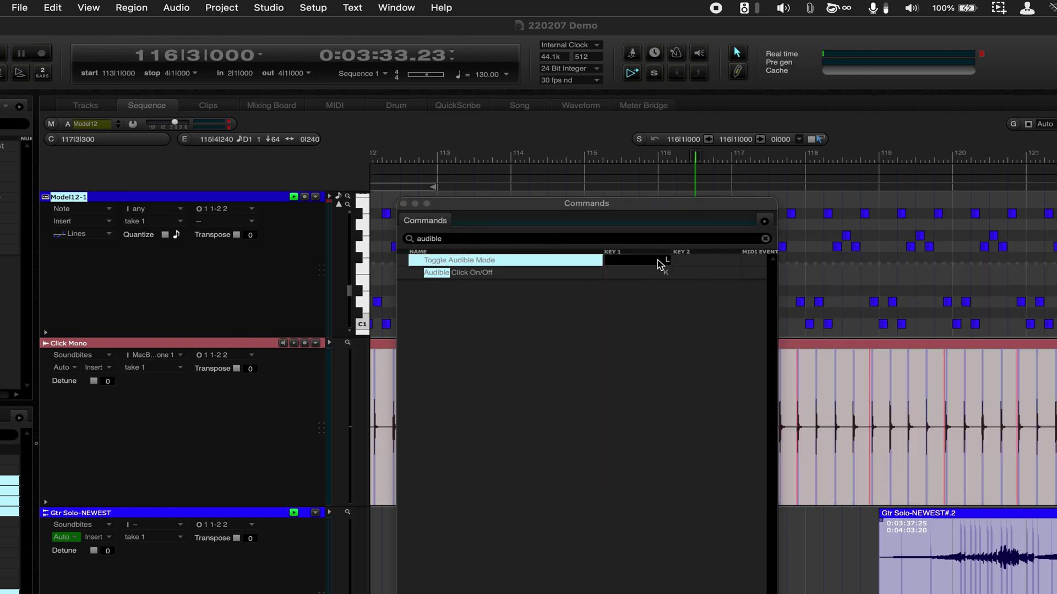
click(655, 358)
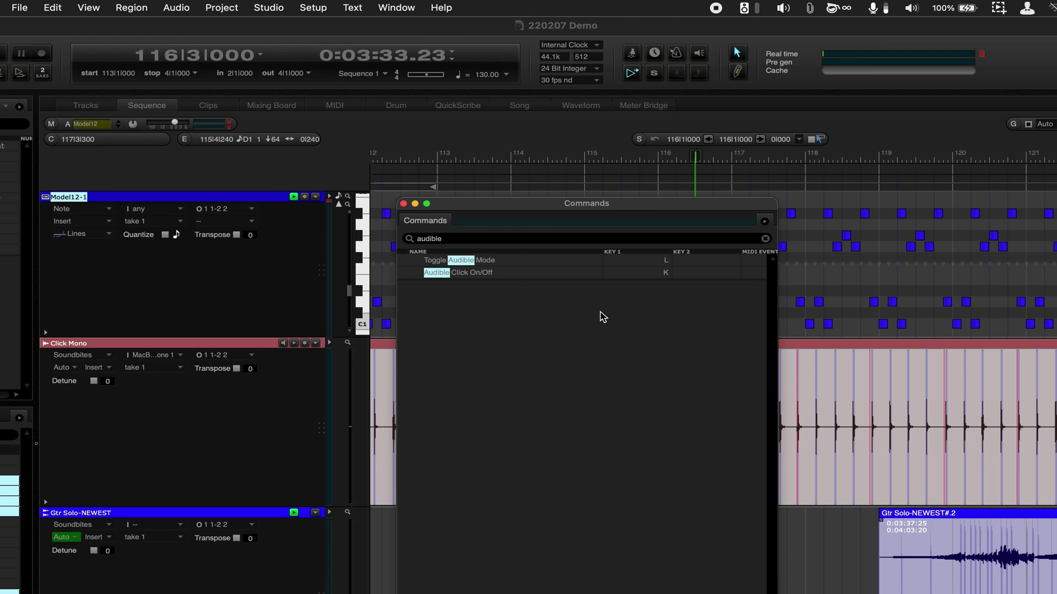
Step: Close the Commands window, type 'llllLLLL' into the Click Mono track name, and enable Audible Mode
click(404, 204)
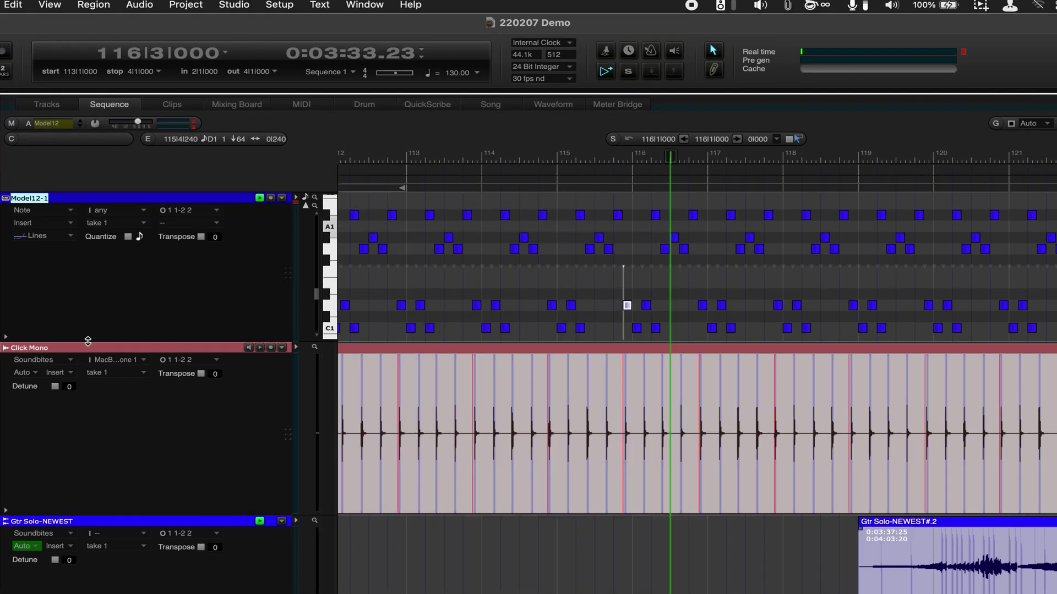
right_click(22, 349)
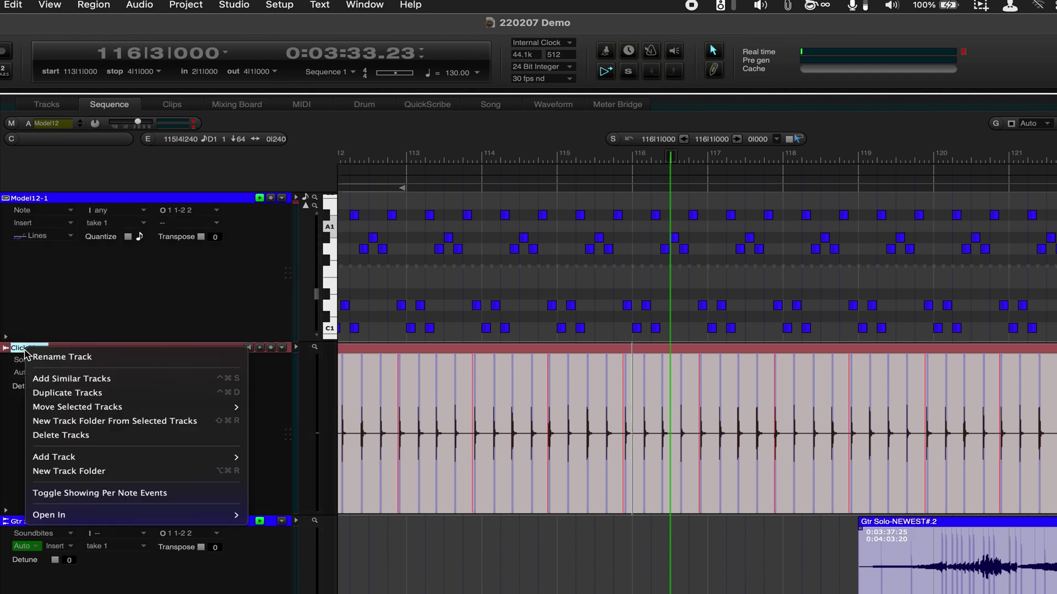
click(34, 357)
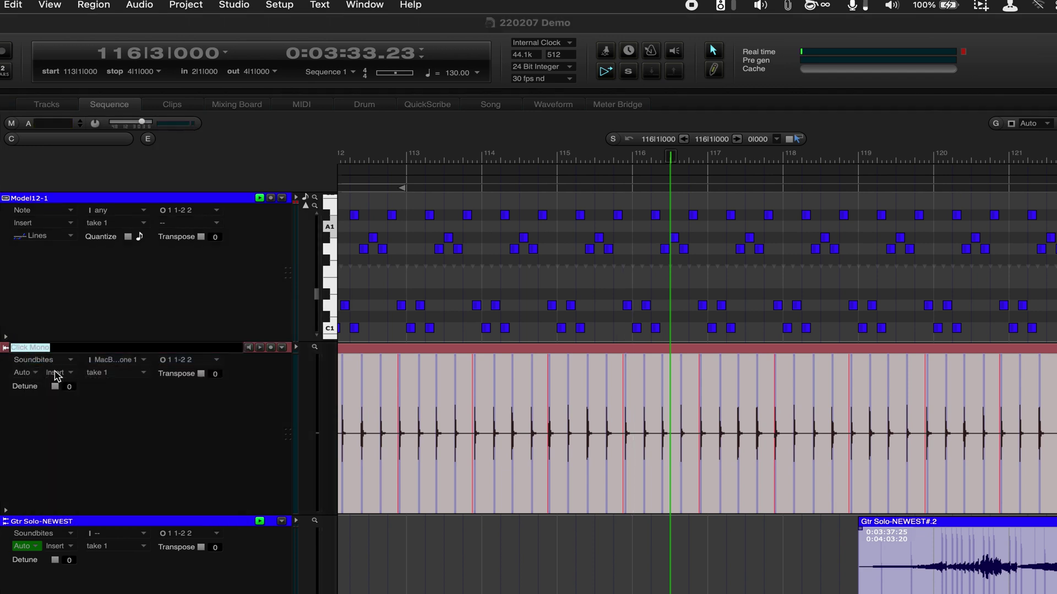
text(llll)
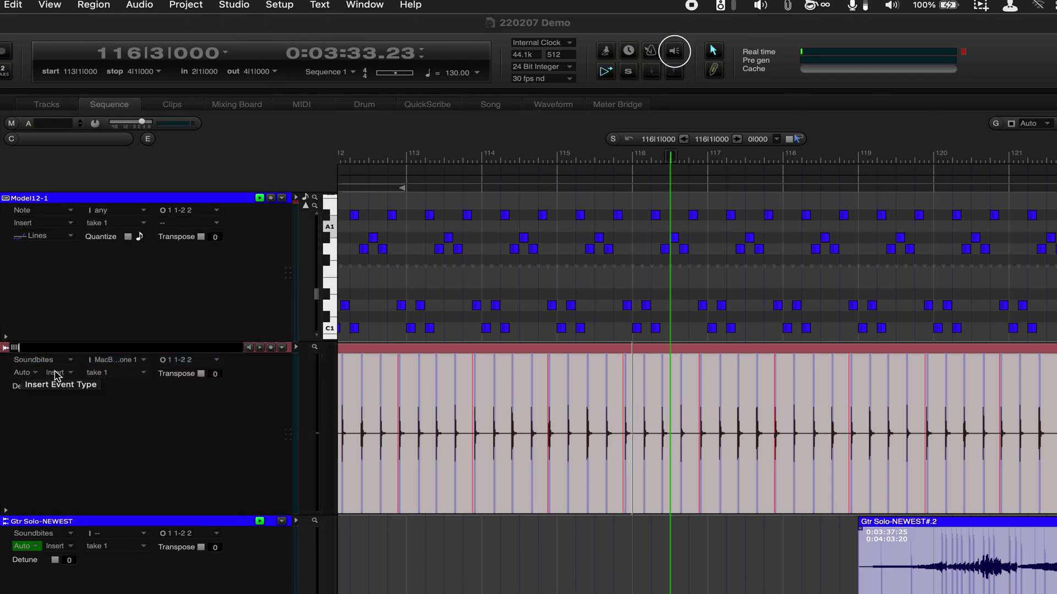
text(LLLL)
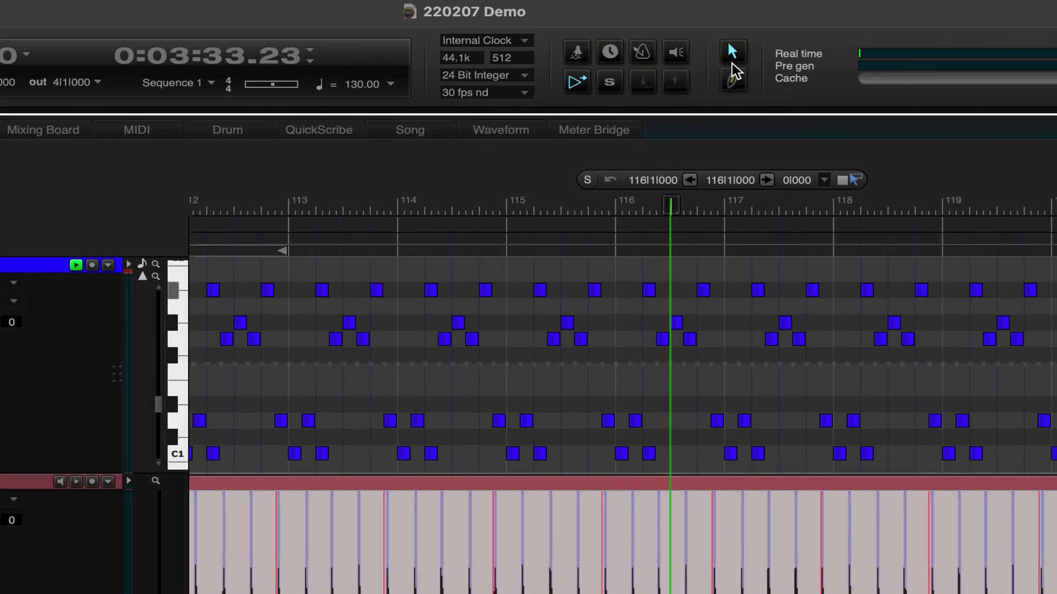
click(676, 52)
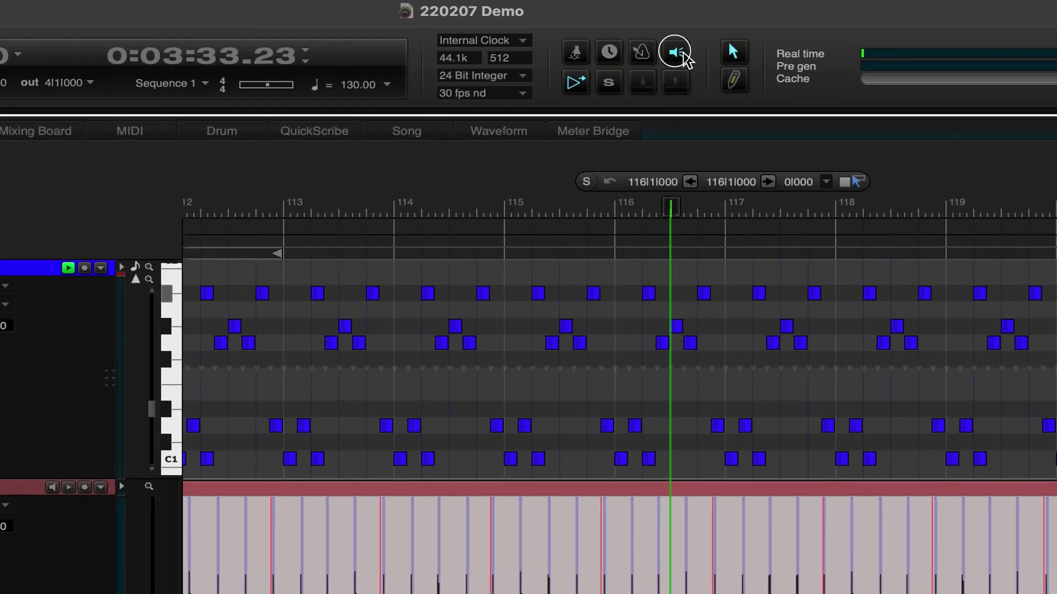